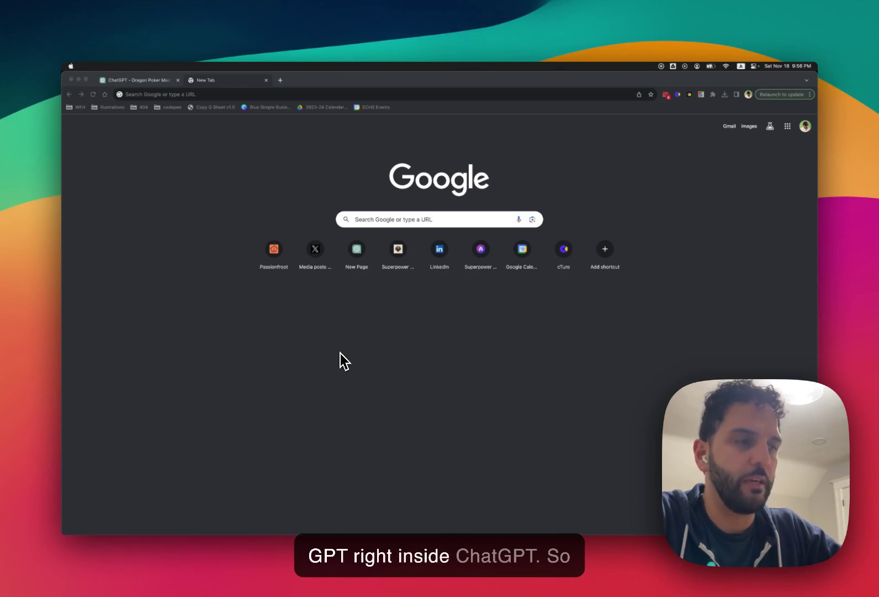
Run a Google search for 'Superpower ChatGPT' from the new tab's address bar.
left_click(226, 94)
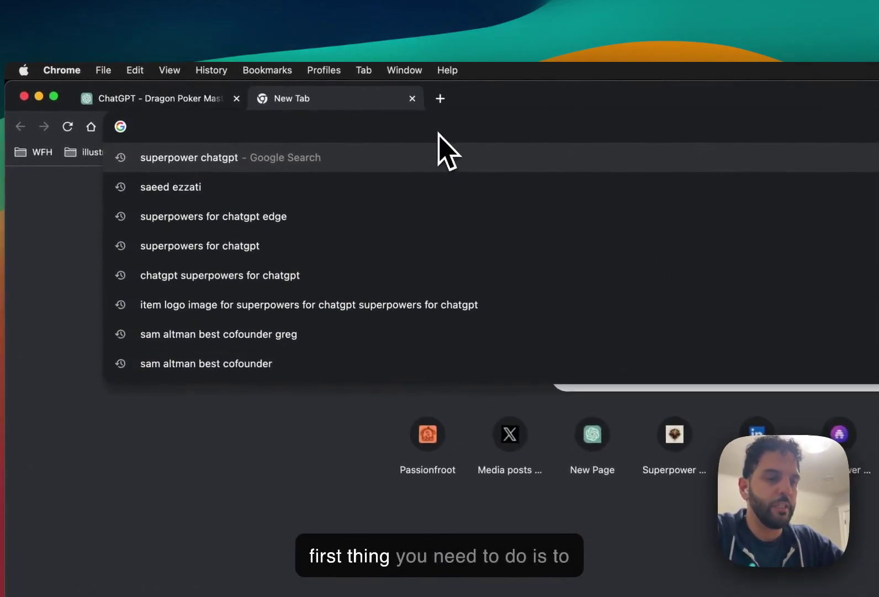
type("super")
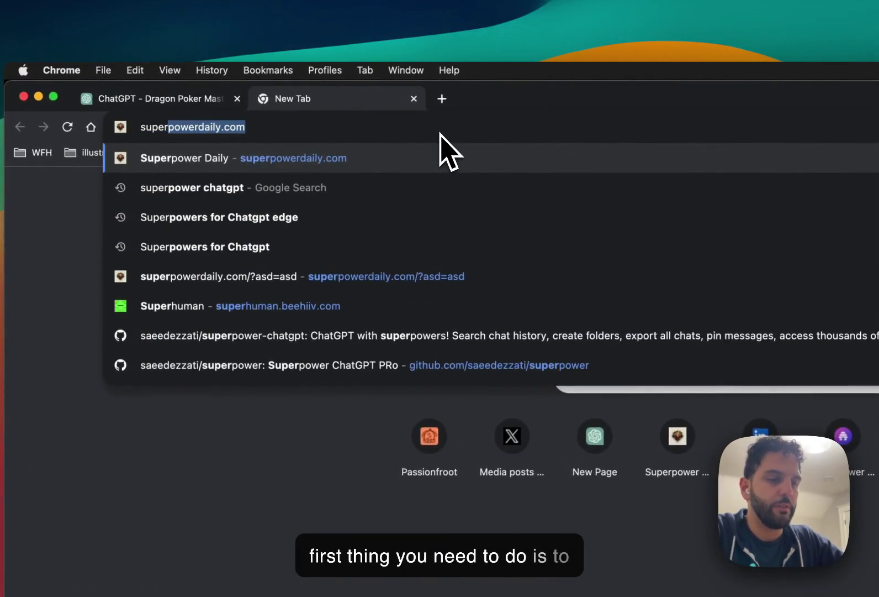
type("er")
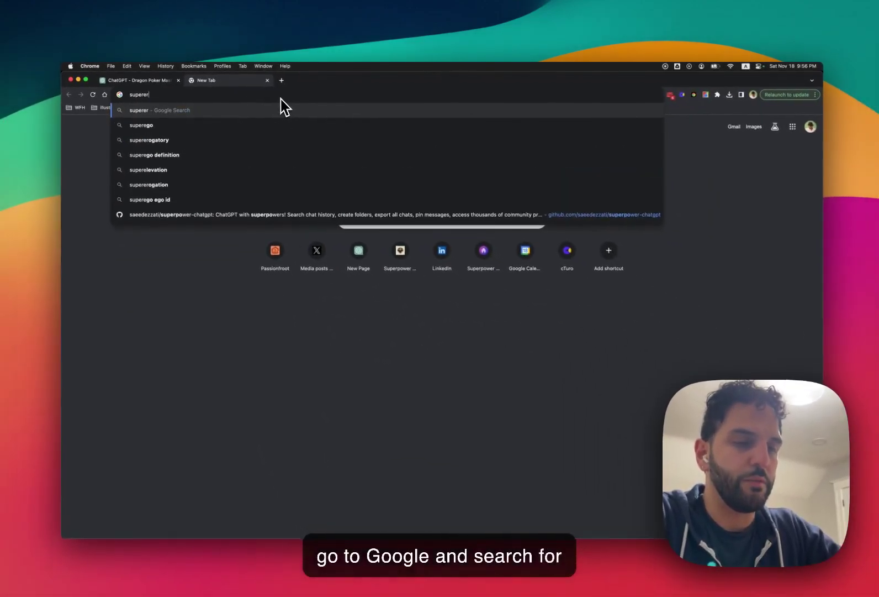
type("power+chat")
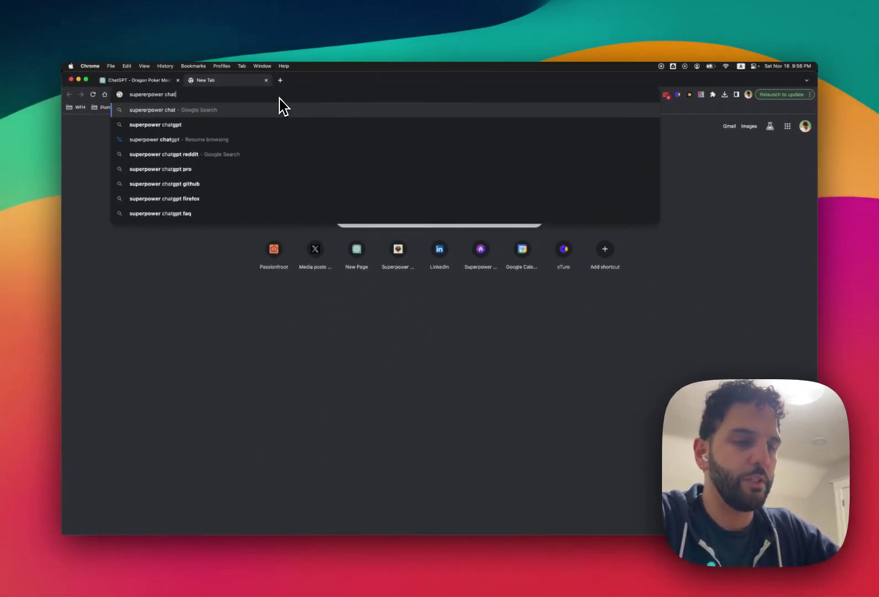
type("gpt")
key("Return")
scroll(239, 239, "down", 3)
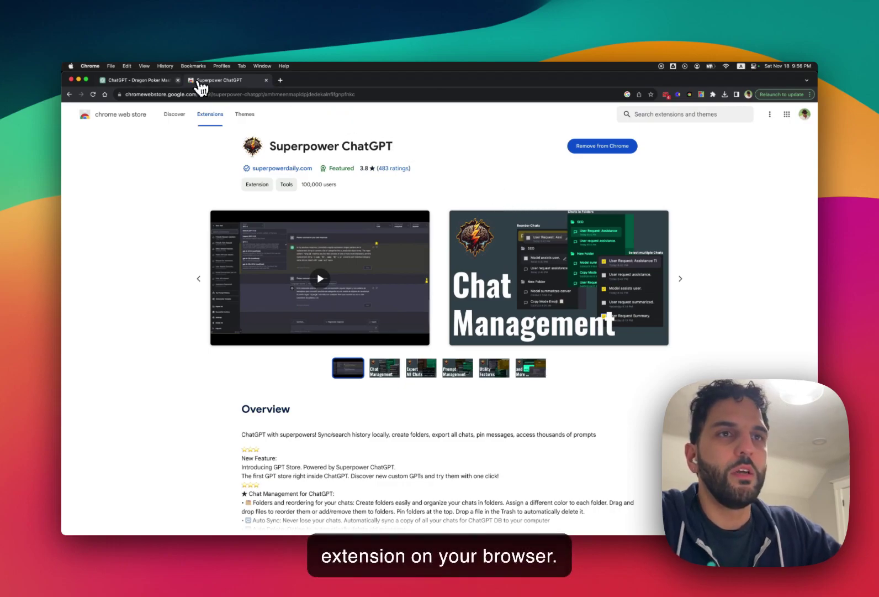
Close the Chrome Web Store tab with Cmd+W to return to ChatGPT.
key("super+w")
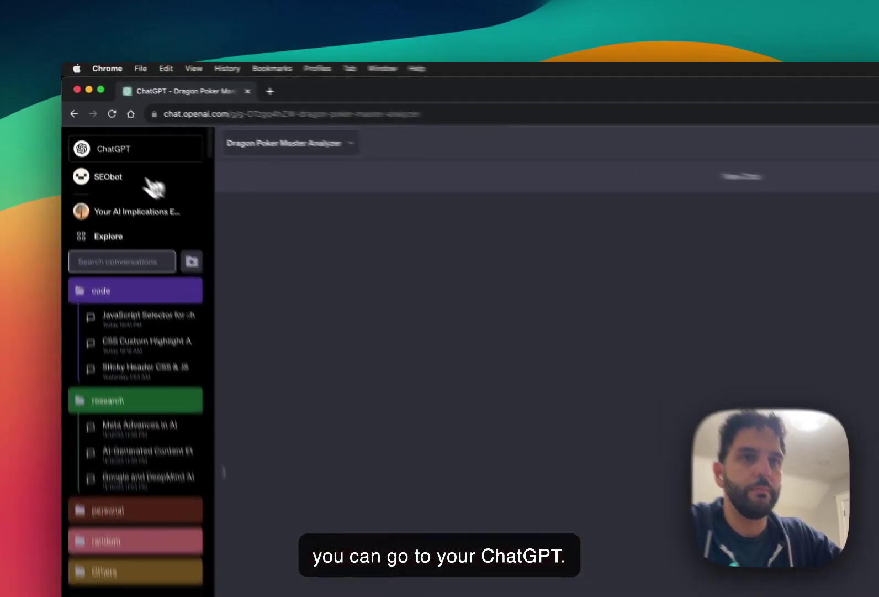
Start a new default chat from the ChatGPT item at the top of the sidebar.
left_click(94, 117)
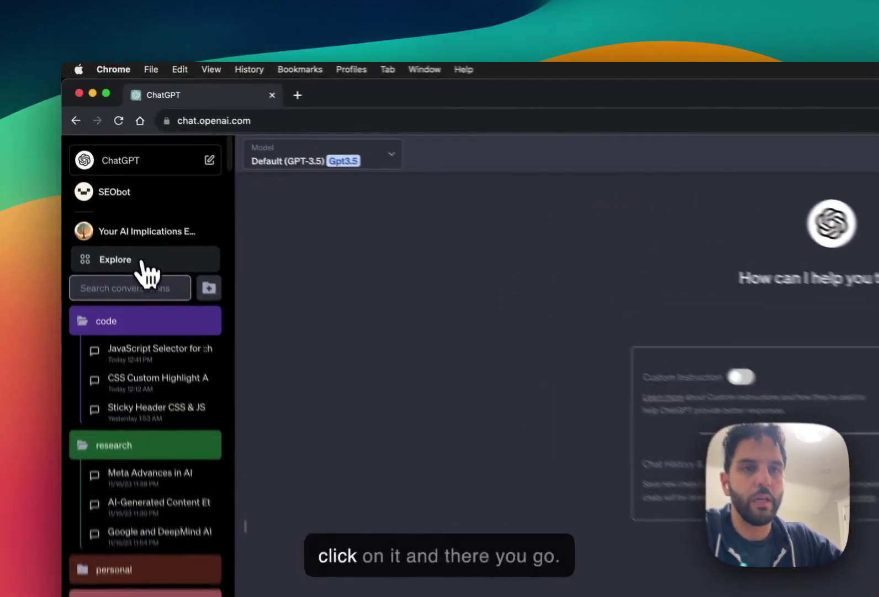
Open the GPT Store via Explore and load more custom GPTs into the grid.
left_click(103, 179)
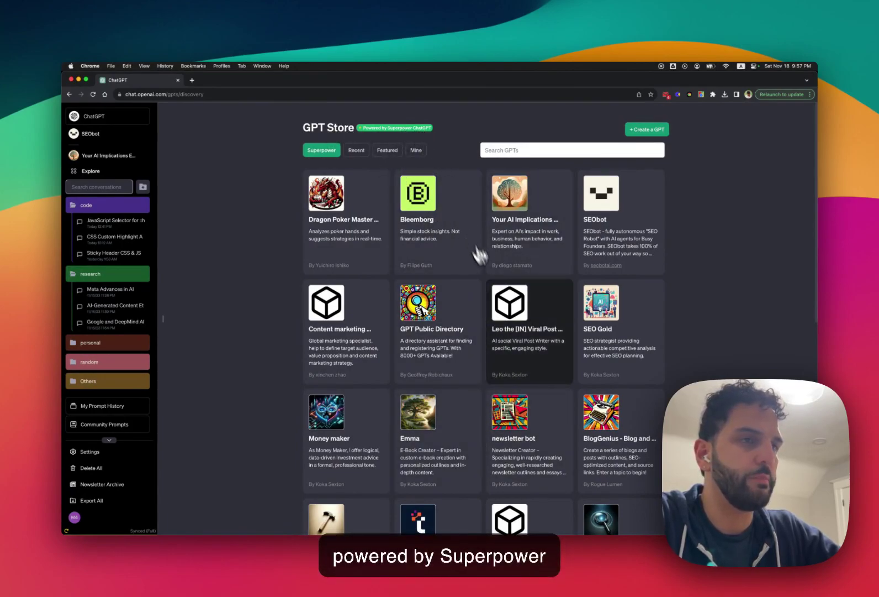
scroll(496, 289, "down", 2)
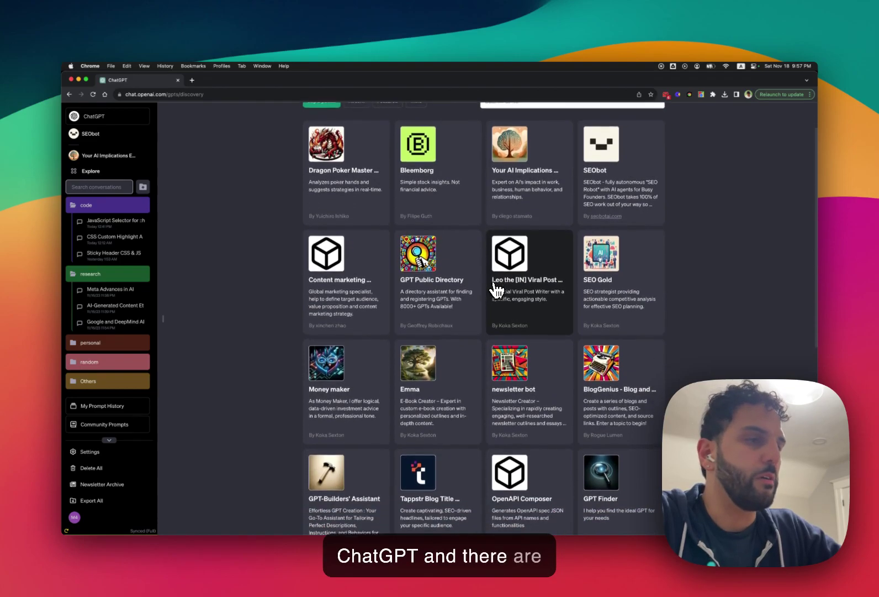
scroll(496, 288, "down", 2)
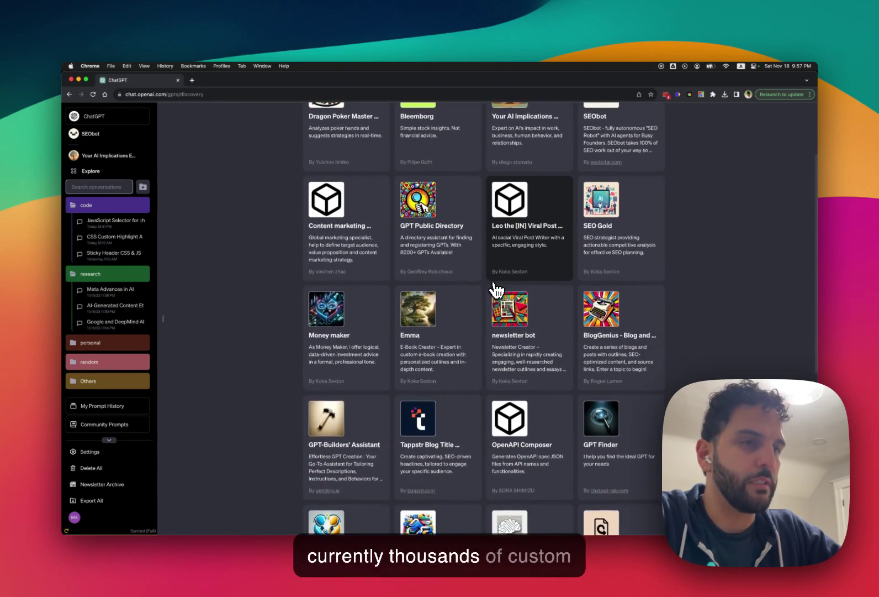
scroll(496, 289, "down", 4)
scroll(496, 289, "down", 4)
scroll(496, 289, "down", 4)
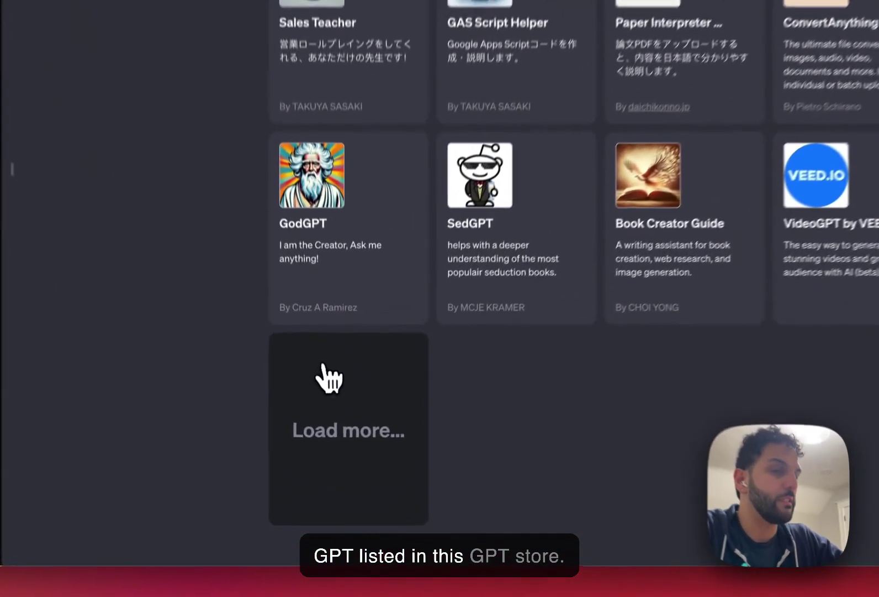
left_click(340, 420)
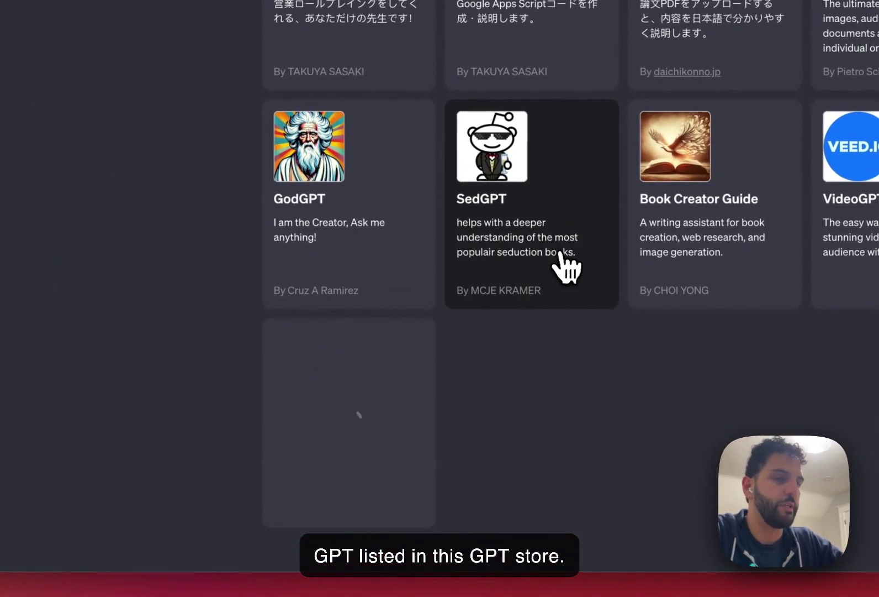
scroll(565, 267, "down", 2)
scroll(564, 266, "down", 3)
scroll(565, 267, "down", 5)
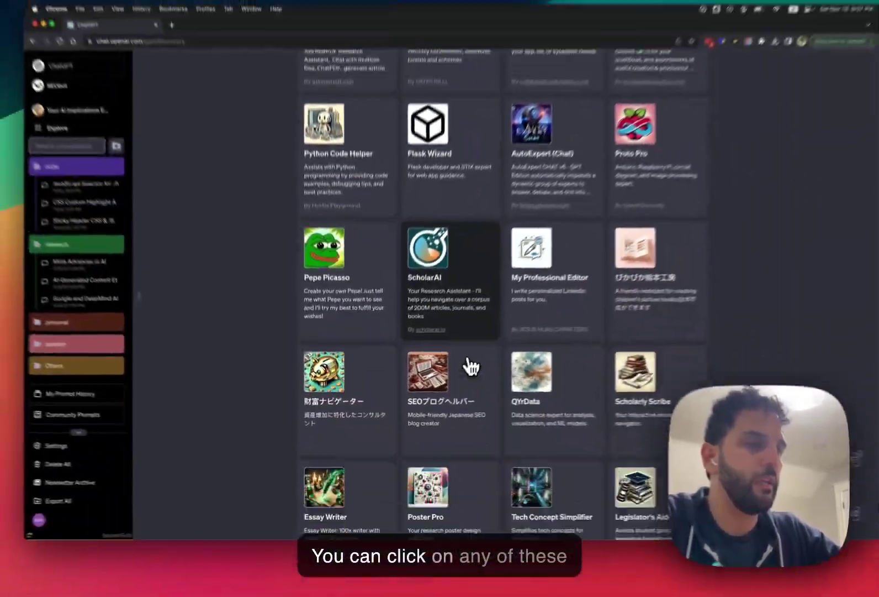
scroll(456, 379, "down", 2)
scroll(456, 382, "up", 8)
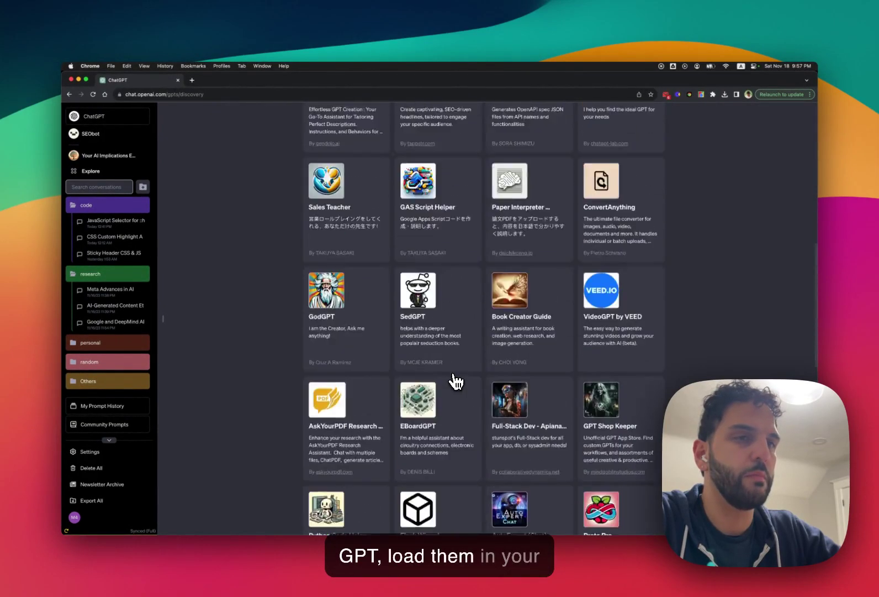
scroll(456, 382, "up", 5)
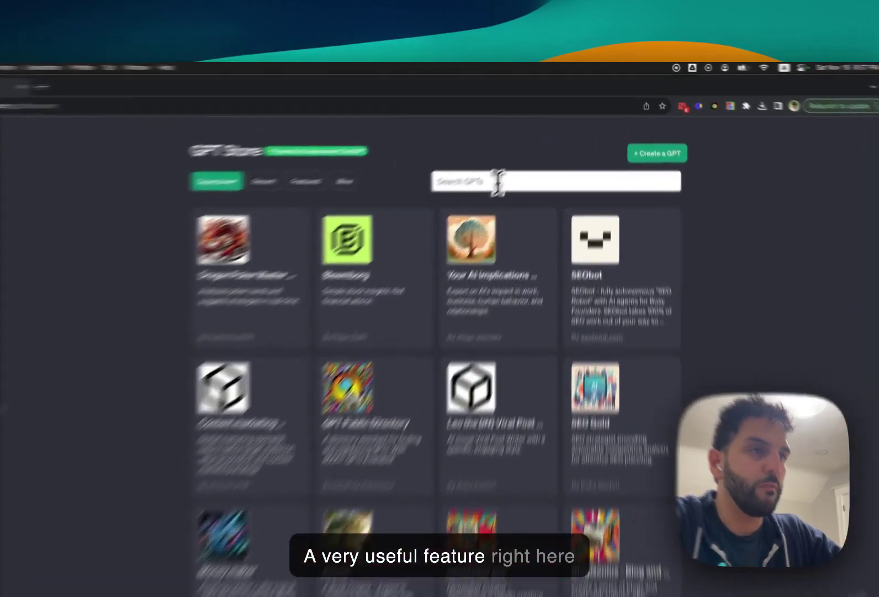
Search the GPT Store for 'game' and scroll through the matching GPTs.
left_click(538, 150)
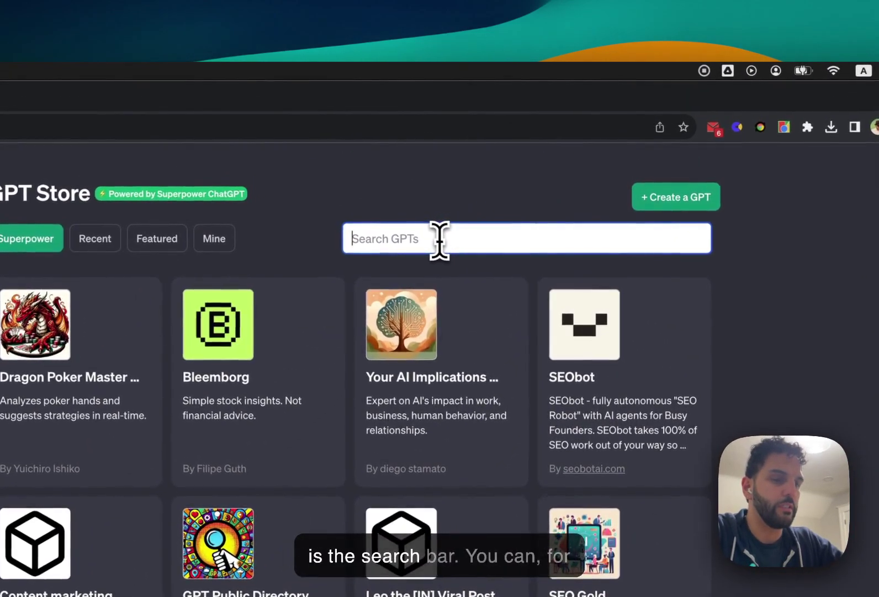
type("game")
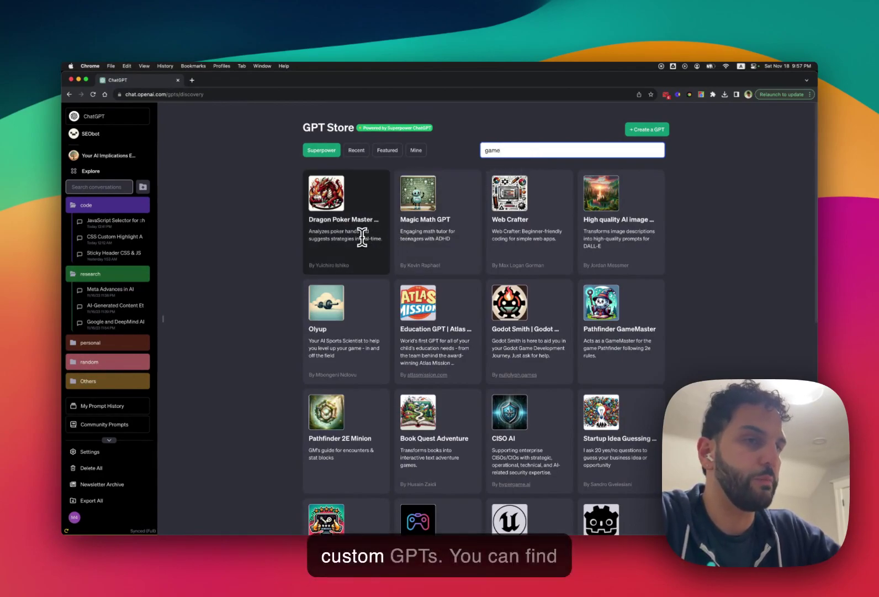
scroll(512, 220, "down", 4)
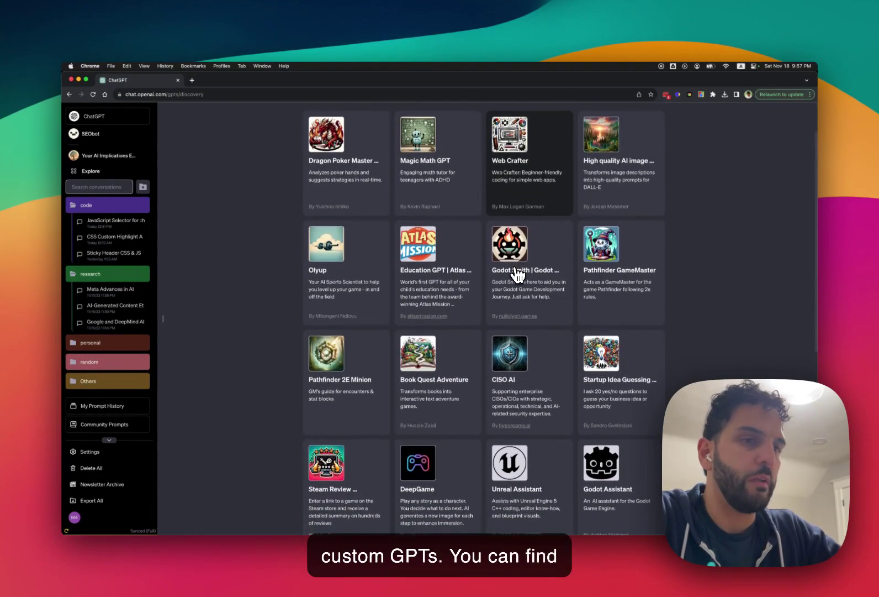
scroll(516, 282, "down", 3)
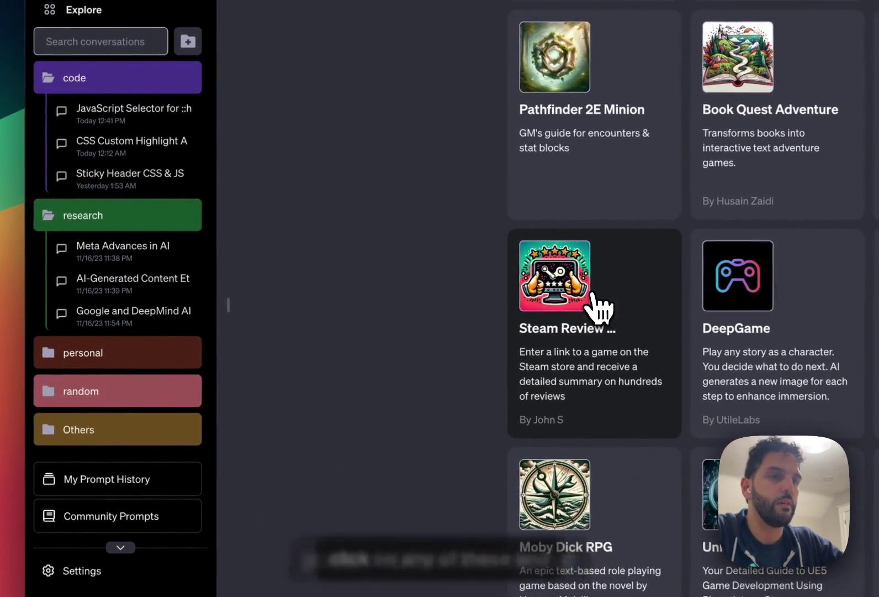
Open the Steam Review Summarizer GPT, then return to the GPT Store via Explore.
left_click(569, 310)
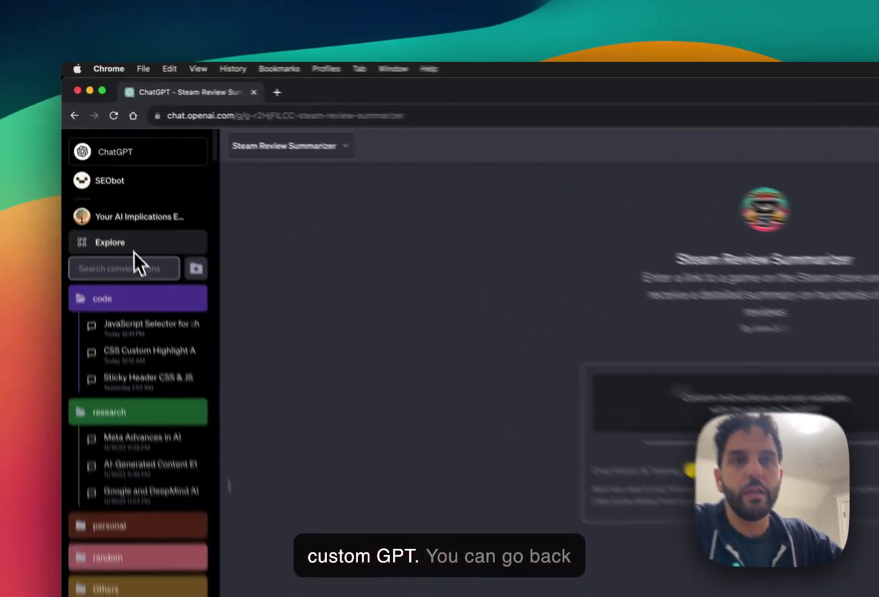
left_click(110, 172)
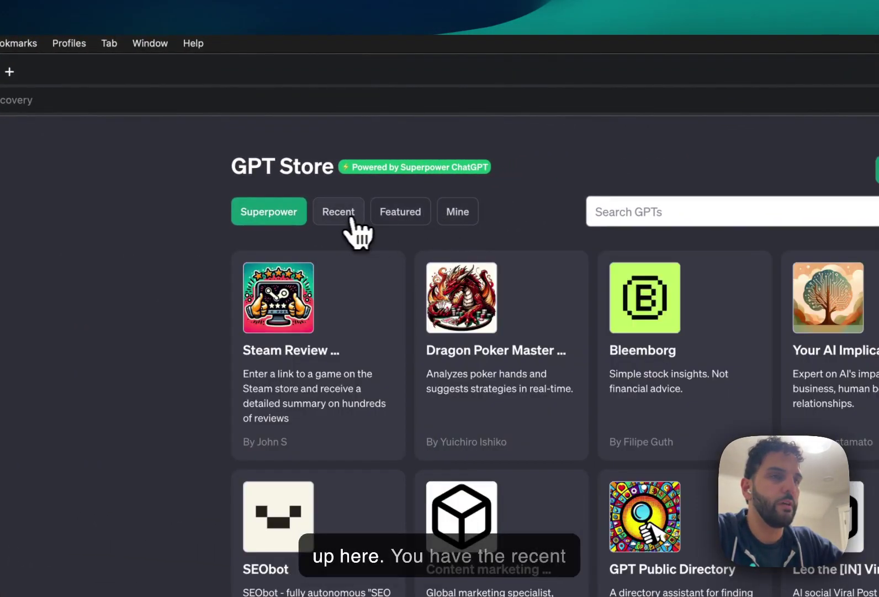
View the GPT Store's Recent, Featured and Mine tabs in turn.
left_click(339, 213)
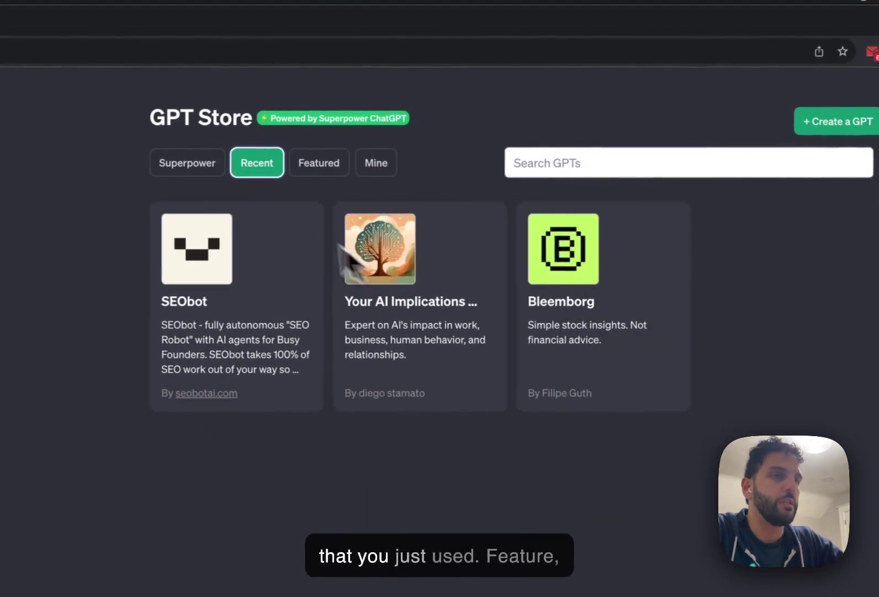
left_click(317, 169)
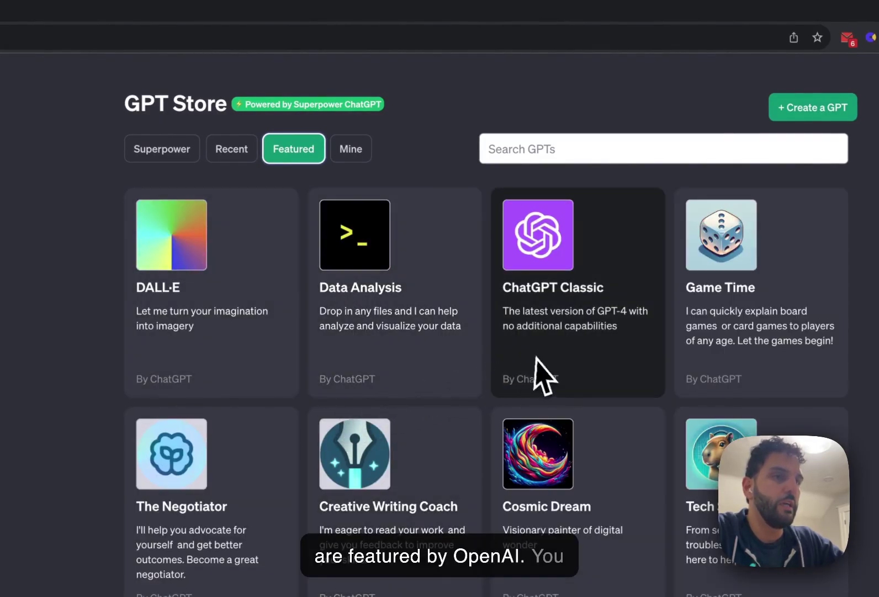
left_click(358, 150)
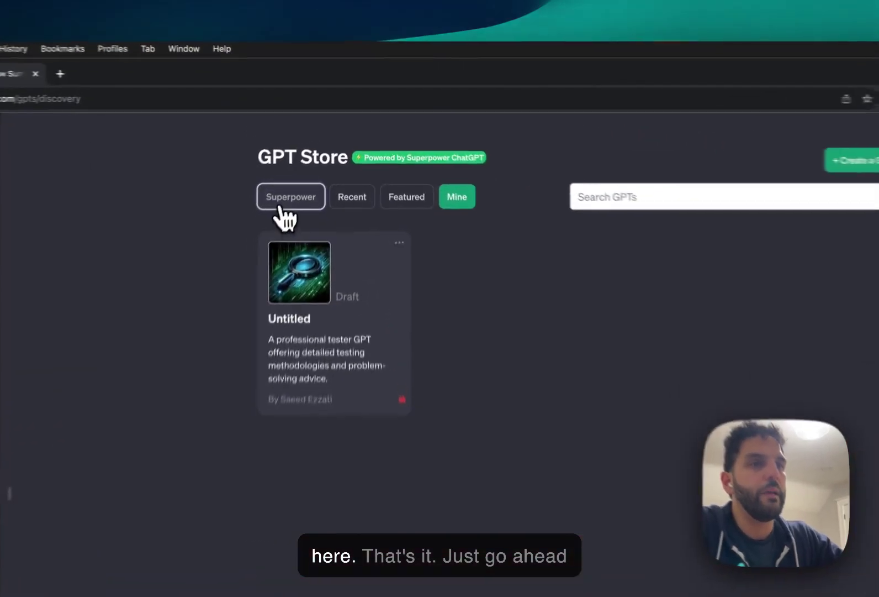
Open the Dragon Poker Master Analyzer card from the Superpower tab.
left_click(325, 152)
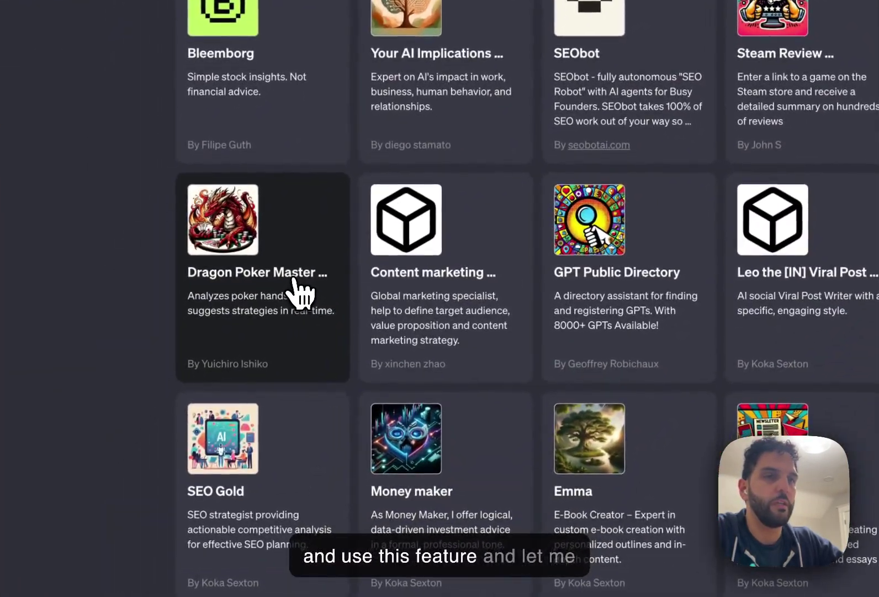
left_click(300, 296)
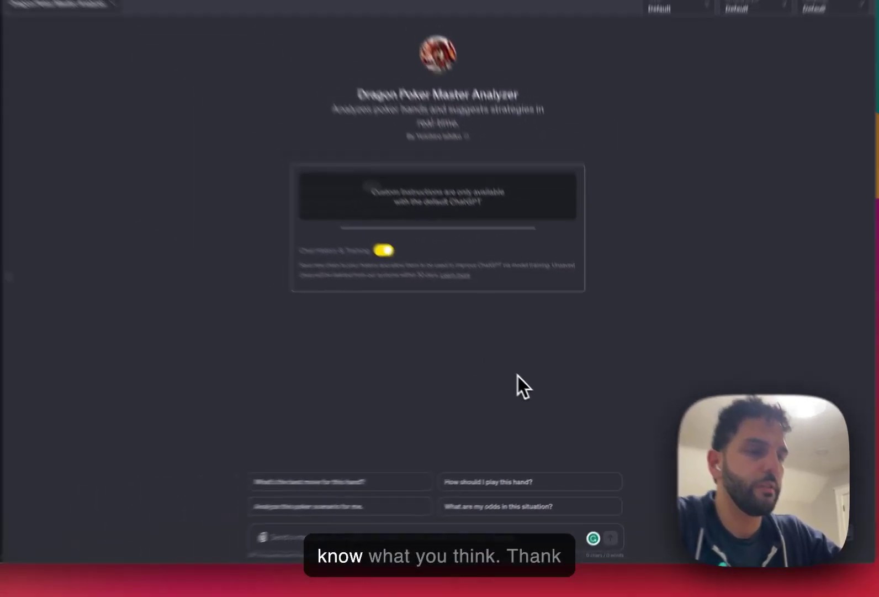